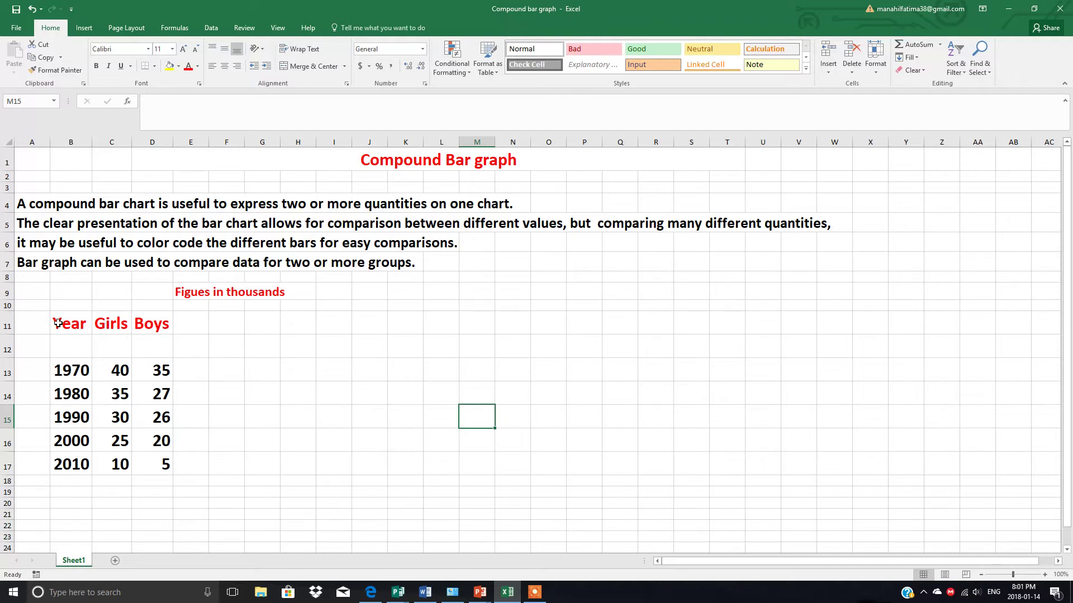
Select the Year, Girls and Boys table in B11:D17 and show the Insert ribbon's chart options
{"action": "mouse_move", "coordinate": [58, 323]}
{"action": "left_mouse_down"}
{"action": "mouse_move", "coordinate": [164, 435]}
{"action": "mouse_move", "coordinate": [168, 463]}
{"action": "left_mouse_up"}
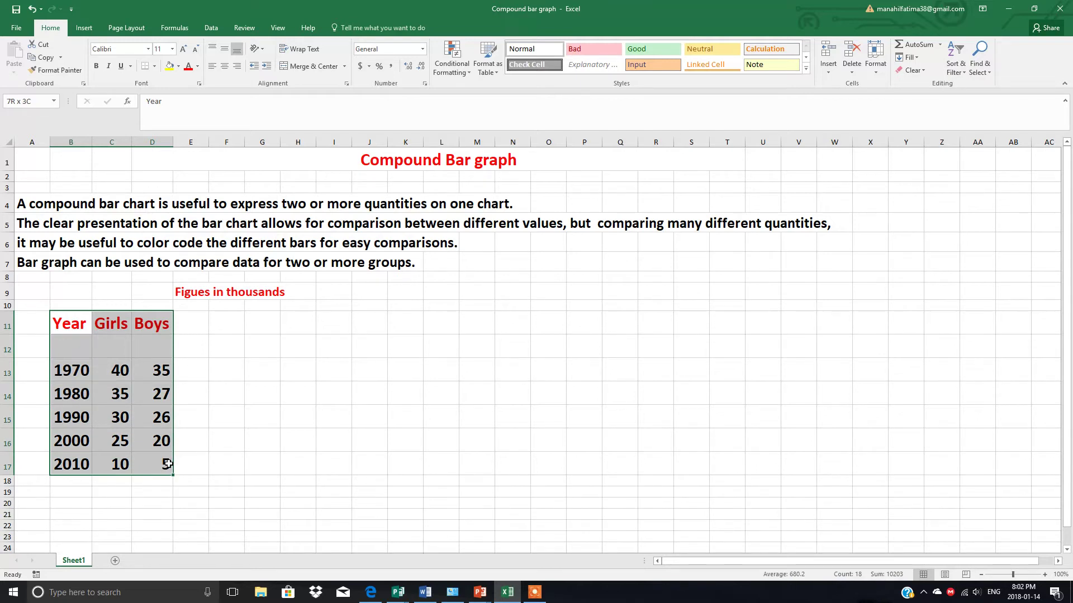
{"action": "left_click_drag", "start_coordinate": [168, 463], "coordinate": [168, 464]}
{"action": "left_click", "coordinate": [85, 30]}
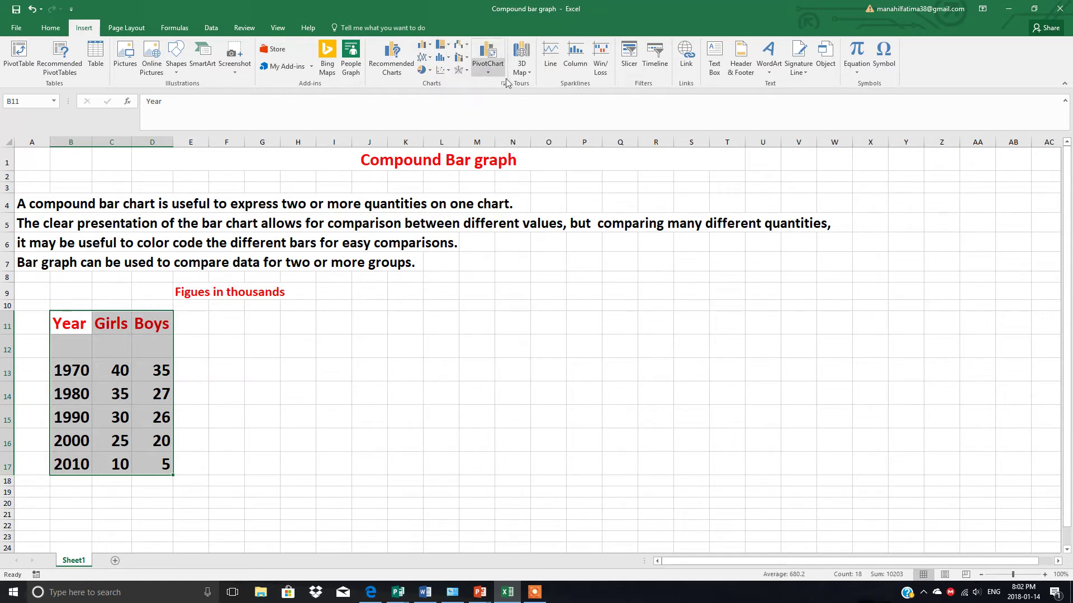
Insert a Clustered Bar chart of the 1970–2010 Girls and Boys data from All Charts
{"action": "left_click", "coordinate": [390, 52]}
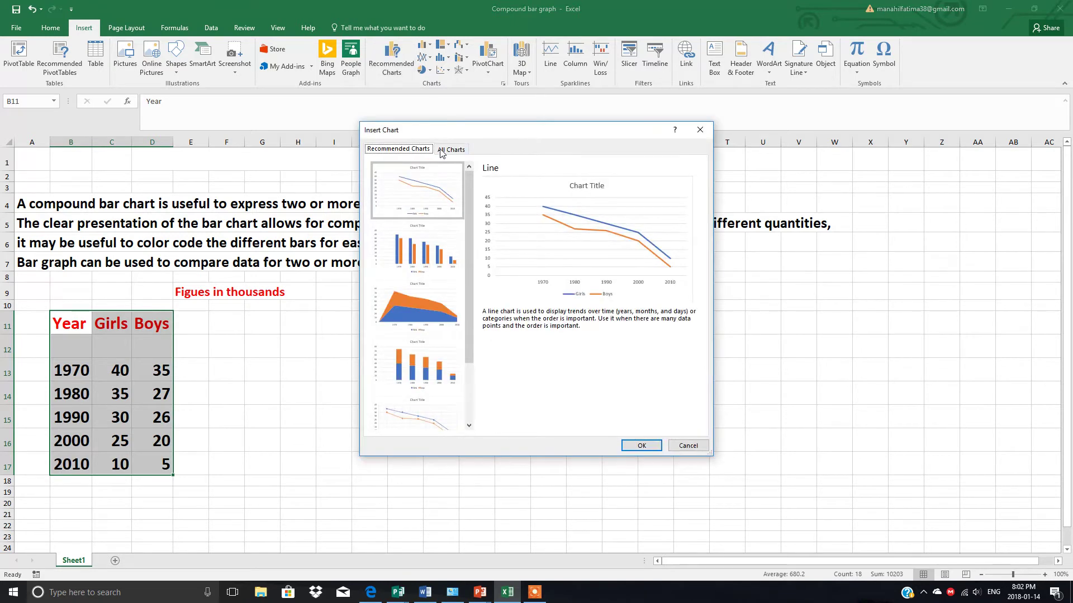
{"action": "left_click", "coordinate": [446, 150]}
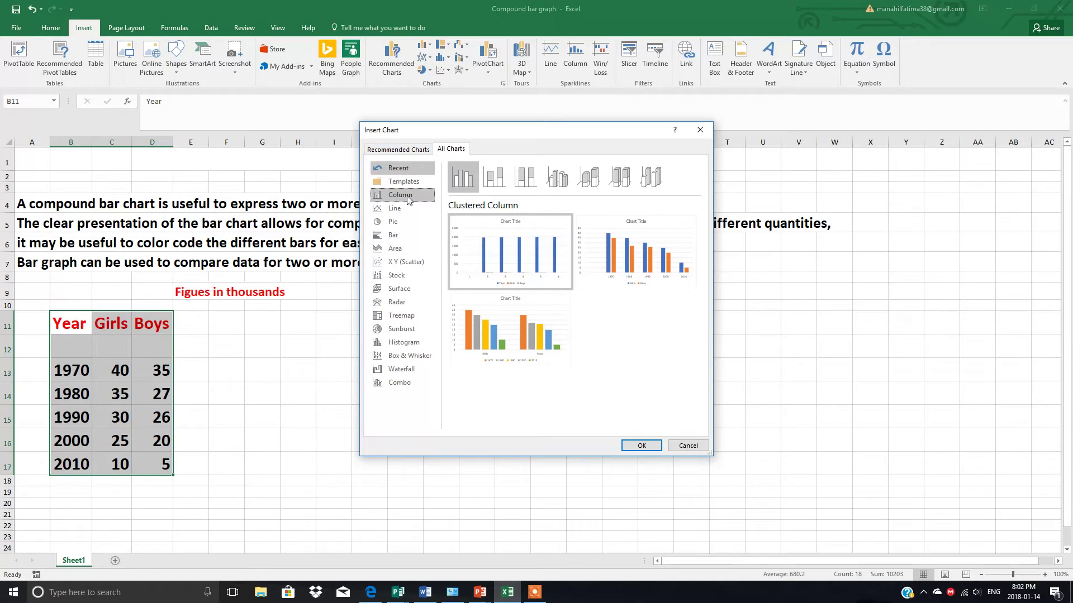
{"action": "left_click", "coordinate": [394, 237]}
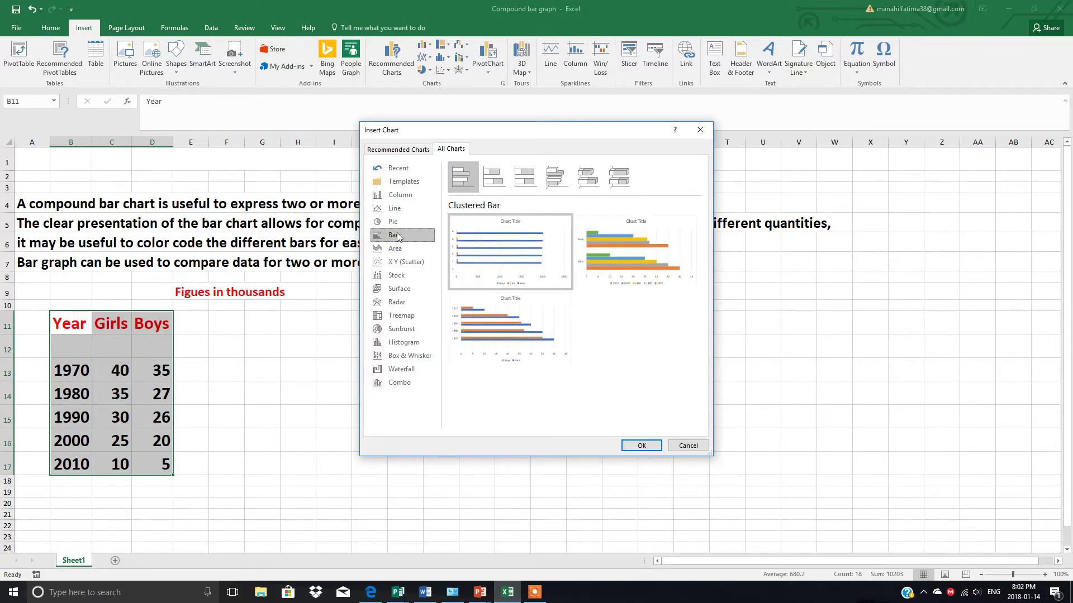
{"action": "mouse_move", "coordinate": [510, 330]}
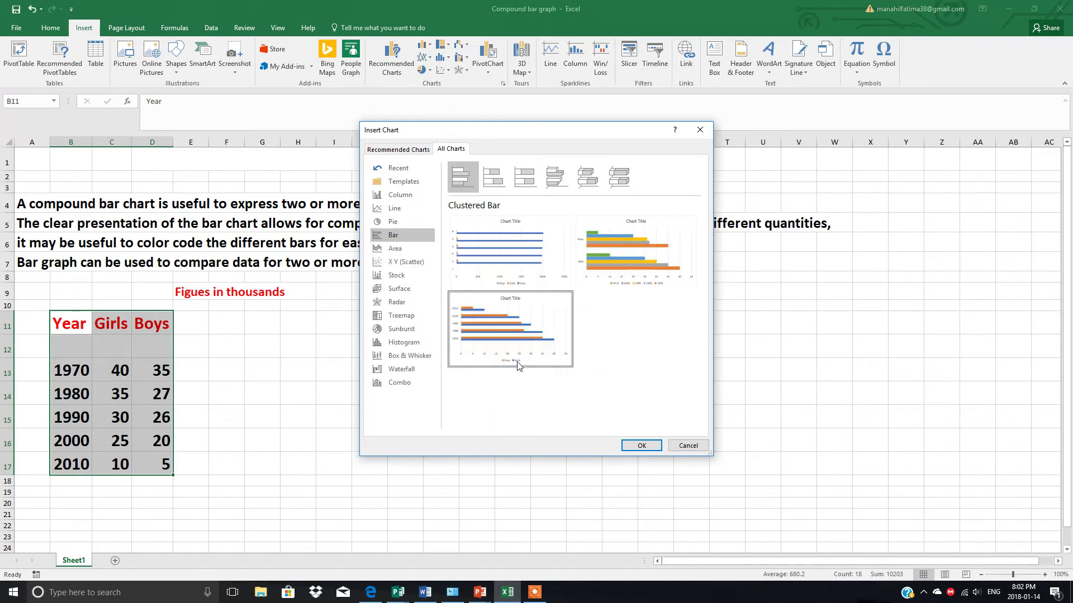
{"action": "left_click", "coordinate": [629, 444]}
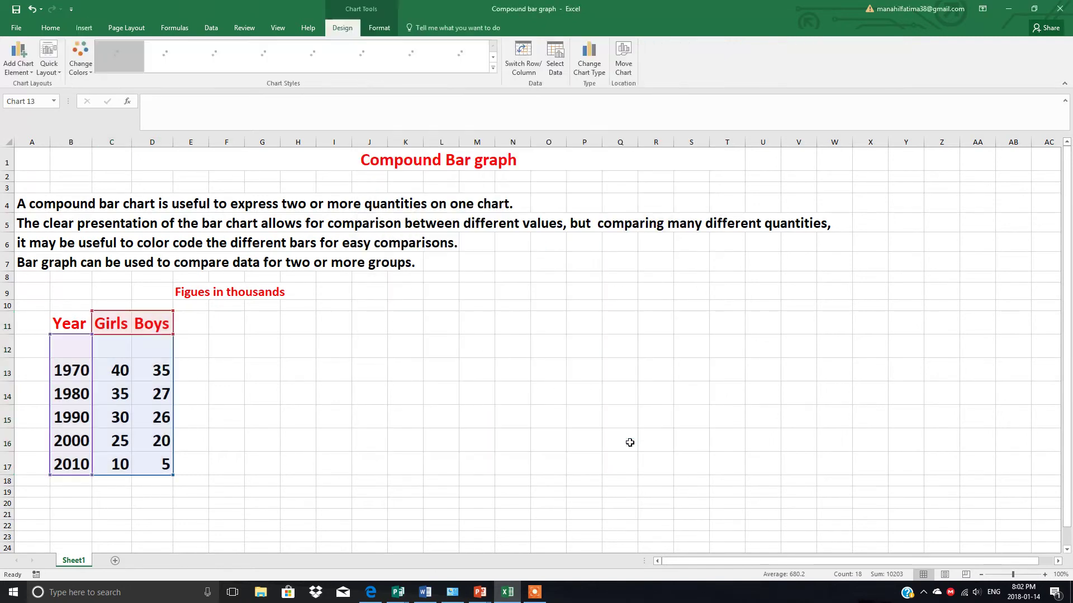
Drag the bar chart beside the table at rows 10–17, then deselect it
{"action": "mouse_move", "coordinate": [579, 286]}
{"action": "left_mouse_down"}
{"action": "mouse_move", "coordinate": [614, 321]}
{"action": "mouse_move", "coordinate": [564, 322]}
{"action": "left_mouse_up"}
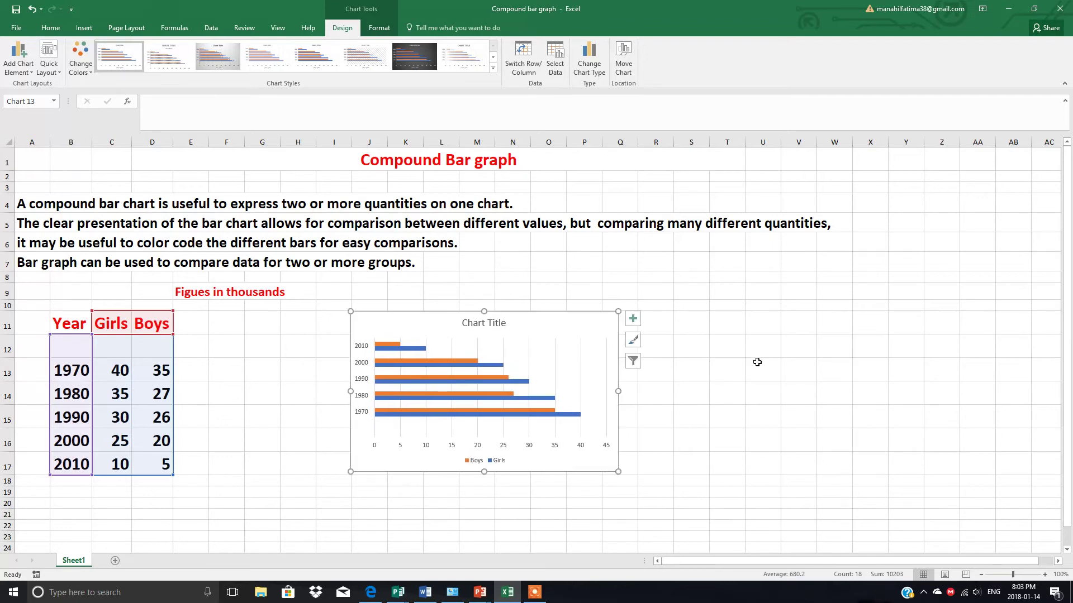
{"action": "left_click", "coordinate": [782, 394]}
{"action": "left_click", "coordinate": [715, 437]}
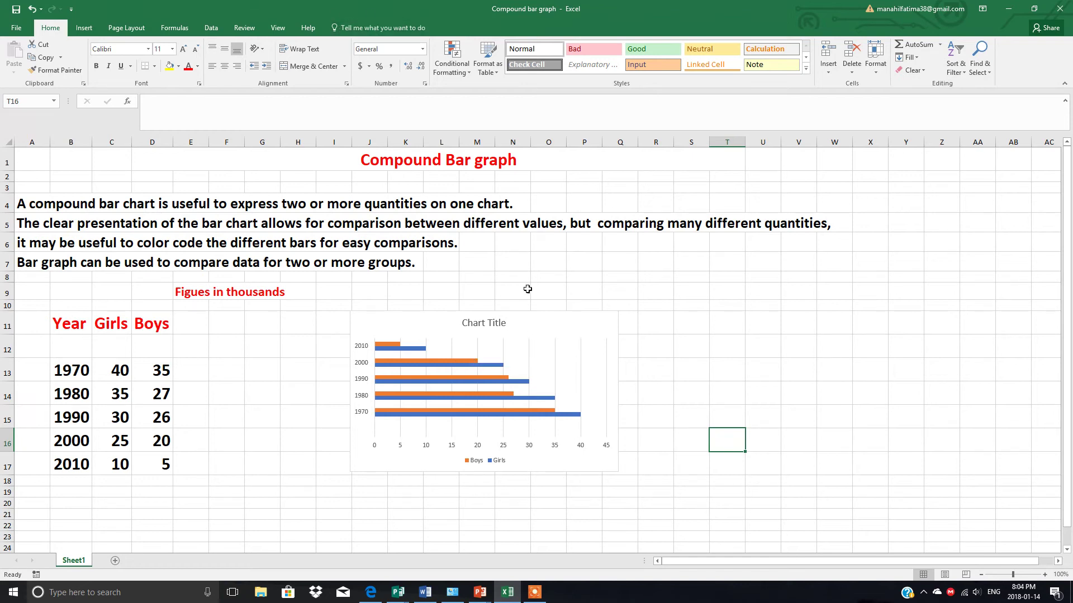
Apply the dark chart style with data labels to the bar chart
{"action": "left_click", "coordinate": [546, 330]}
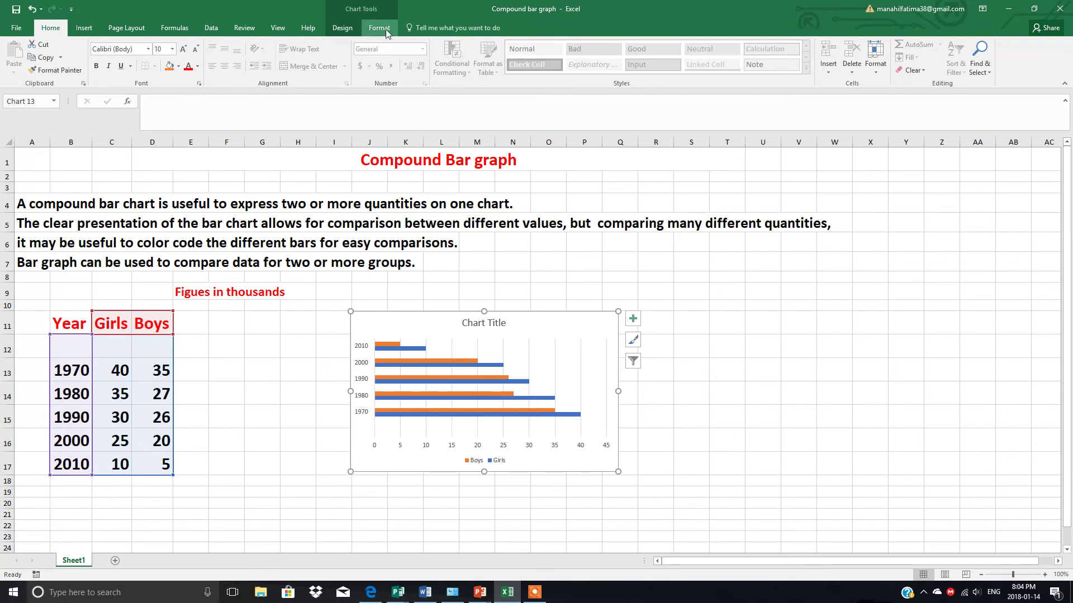
{"action": "left_click", "coordinate": [343, 29]}
{"action": "left_click", "coordinate": [414, 57]}
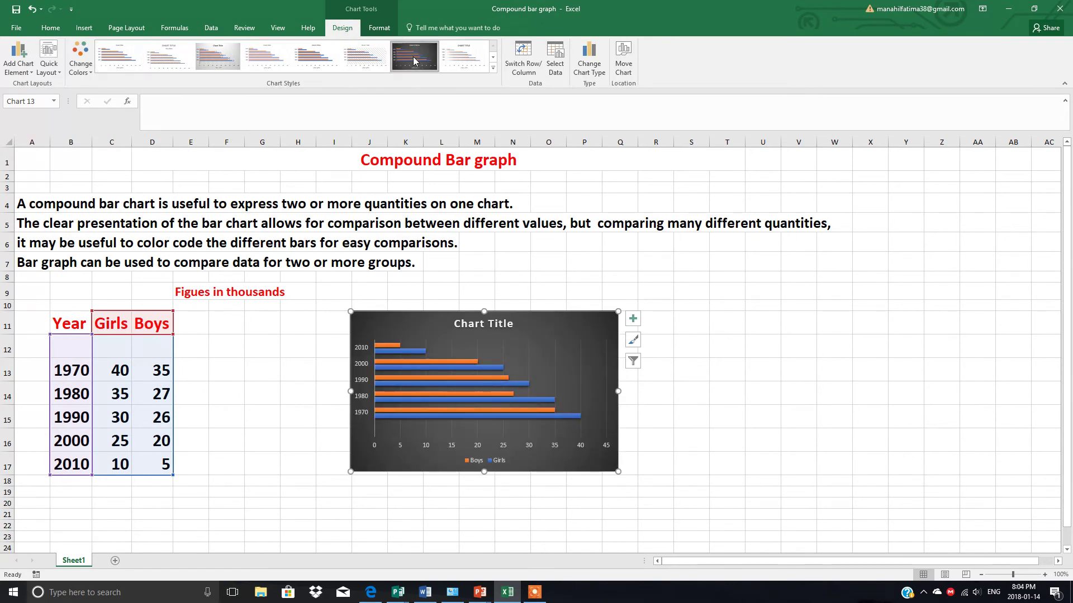
{"action": "left_click", "coordinate": [216, 58]}
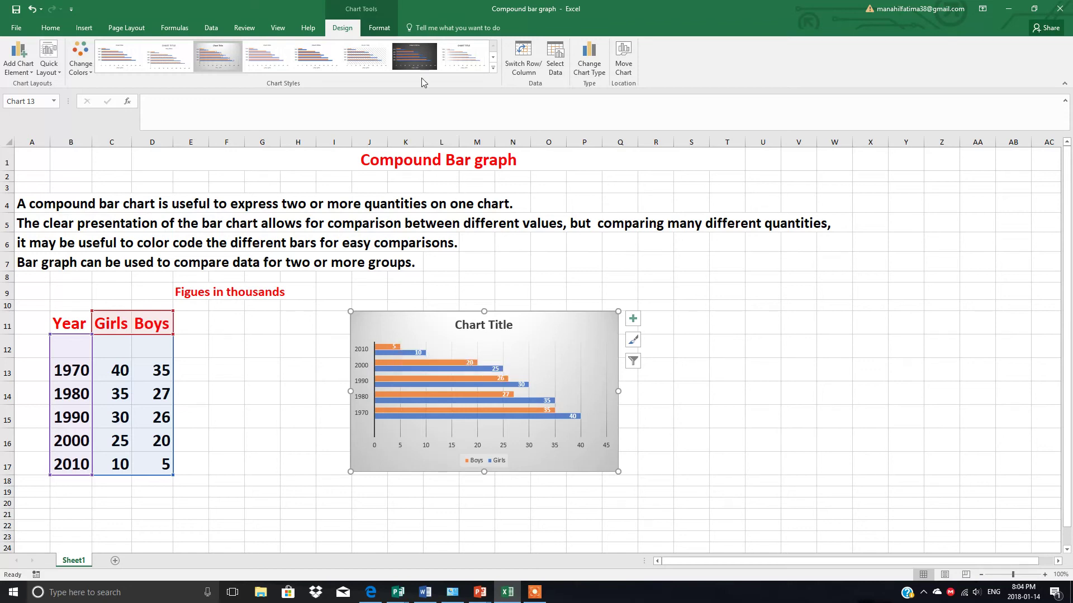
{"action": "left_click", "coordinate": [414, 52]}
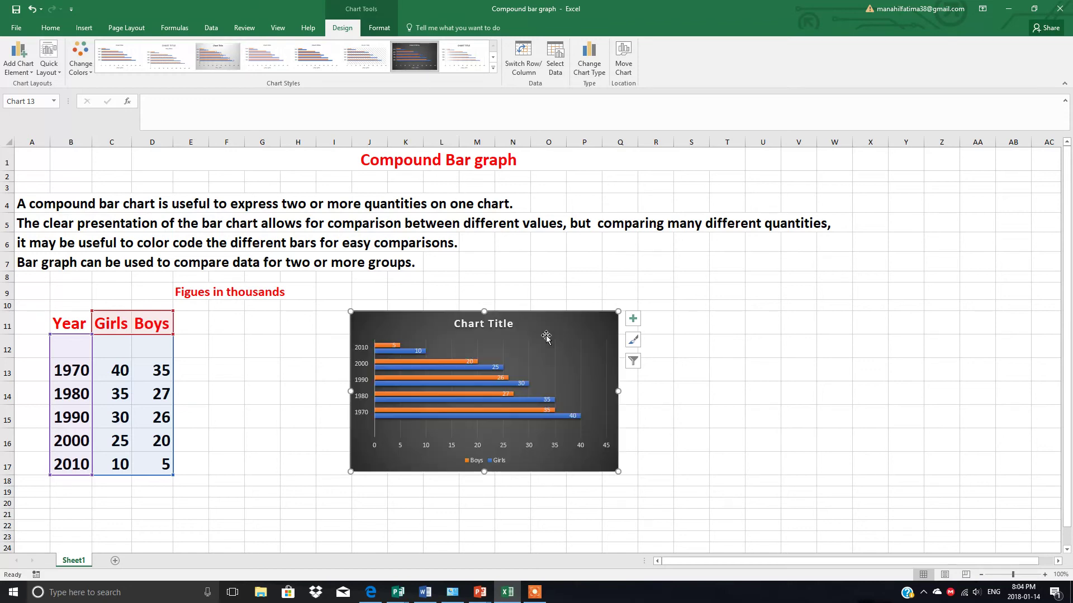
Try a dark style with the legend on top, undo it, and bring up the colour palettes
{"action": "left_click", "coordinate": [492, 67]}
{"action": "left_click", "coordinate": [213, 94]}
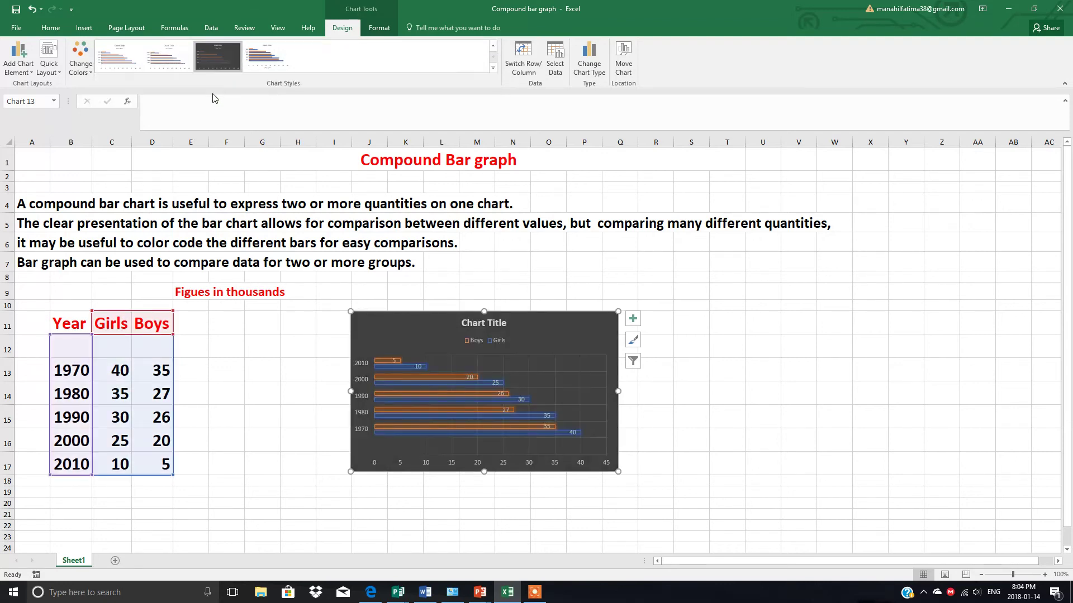
{"action": "left_click", "coordinate": [32, 9]}
{"action": "left_click", "coordinate": [33, 9]}
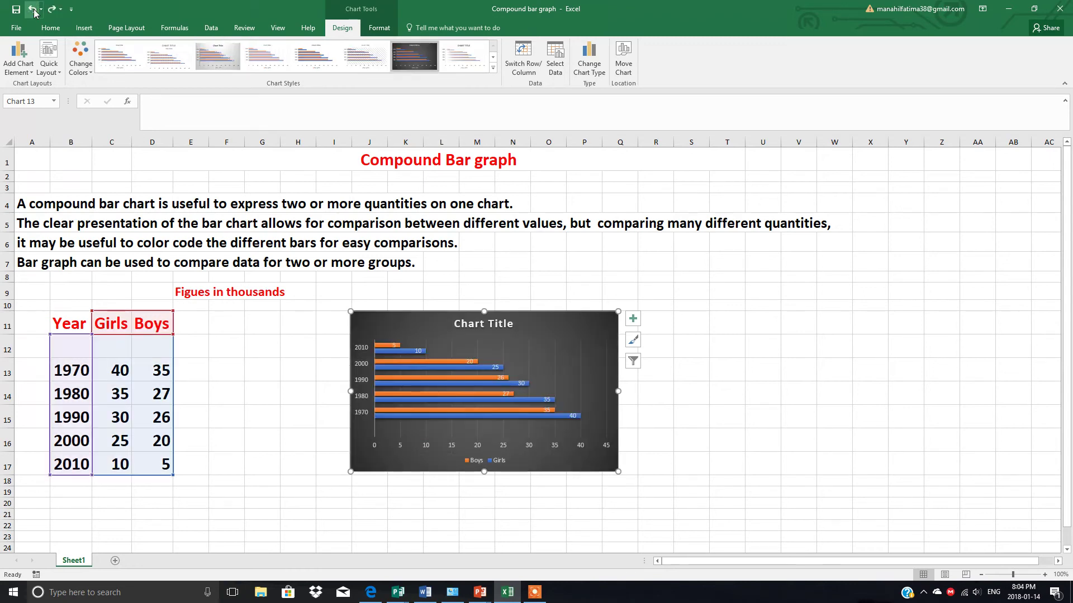
{"action": "left_click", "coordinate": [92, 75]}
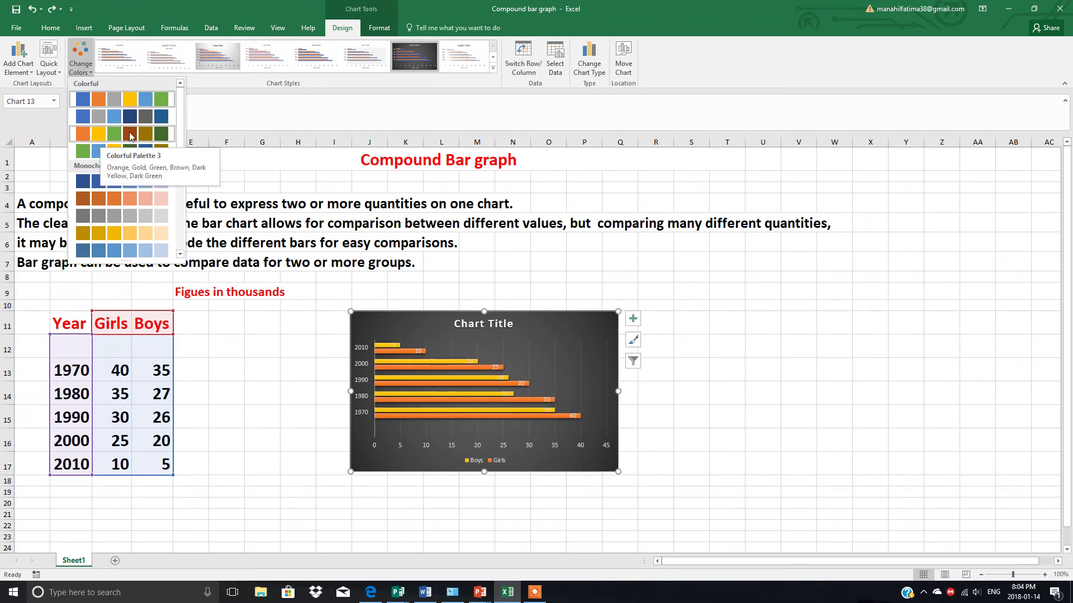
Try Colorful Palette 3, then undo twice to keep the orange and blue bars
{"action": "left_click", "coordinate": [129, 136]}
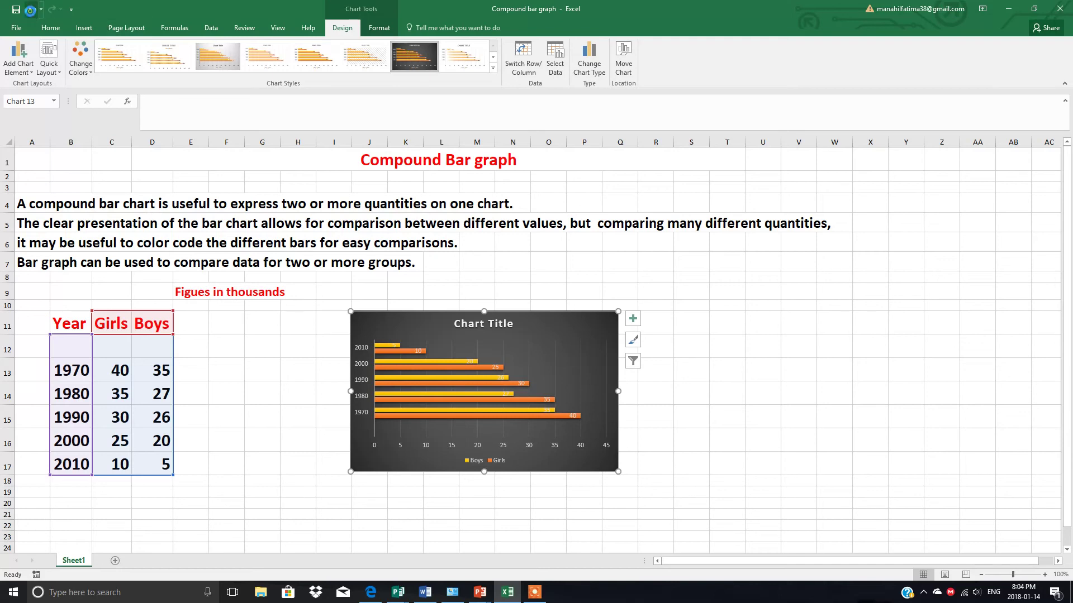
{"action": "left_click", "coordinate": [32, 10]}
{"action": "left_click", "coordinate": [32, 9]}
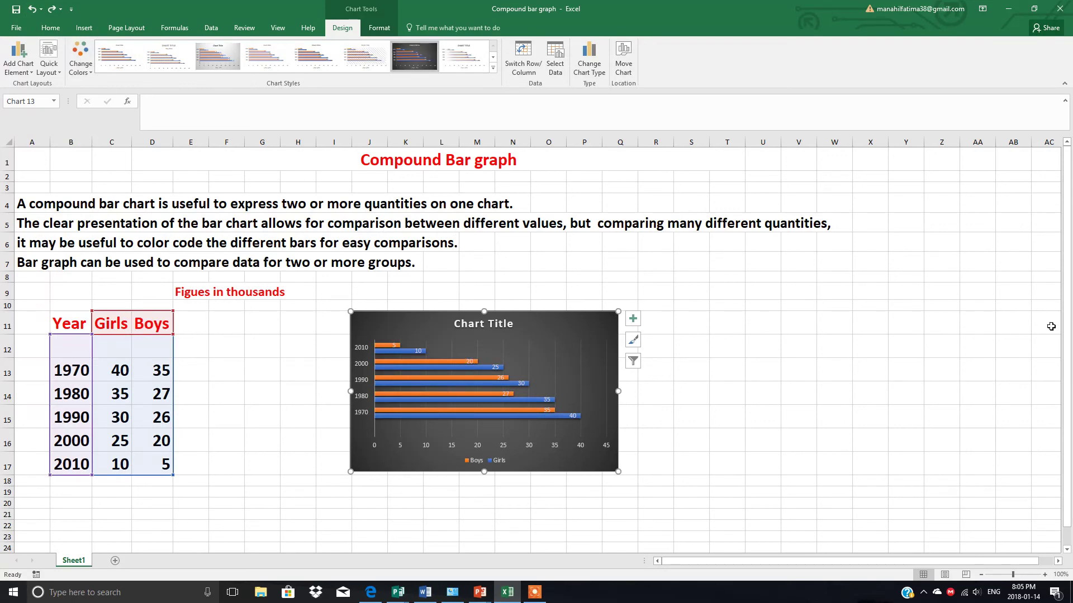
Toggle axis titles on and off, then re-enable the Boys/Girls legend so it sits on the right
{"action": "left_click", "coordinate": [633, 319]}
{"action": "left_click", "coordinate": [683, 343]}
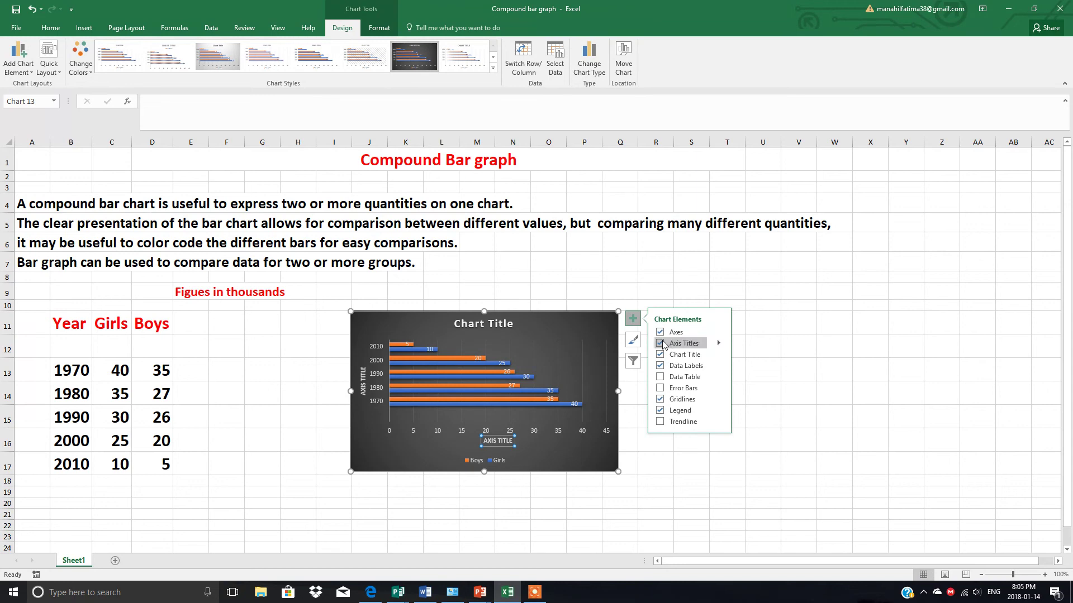
{"action": "left_click", "coordinate": [662, 343]}
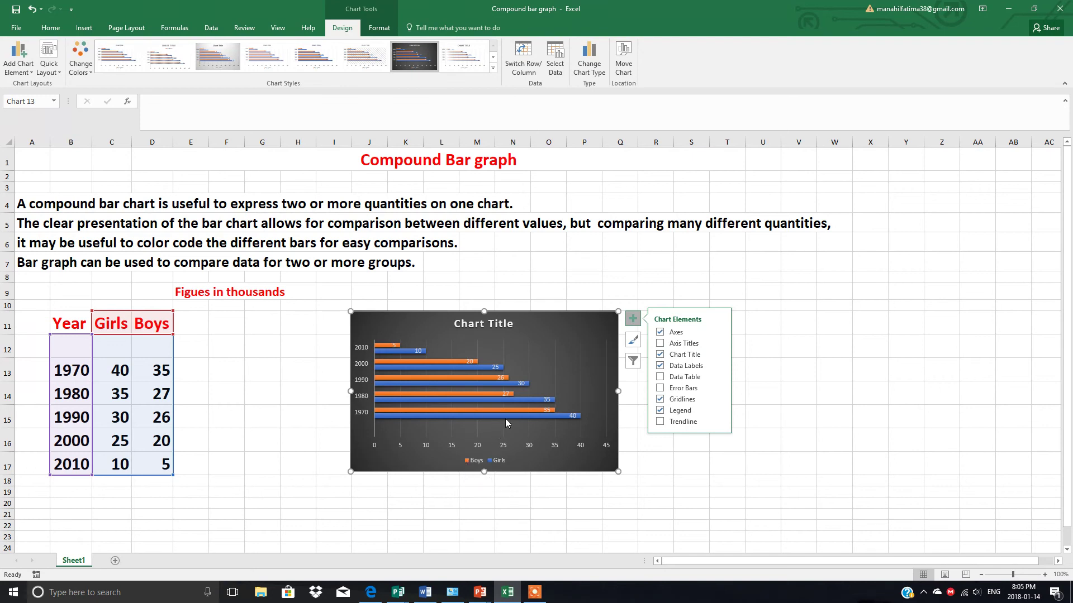
{"action": "left_click", "coordinate": [659, 410]}
{"action": "left_click", "coordinate": [662, 482]}
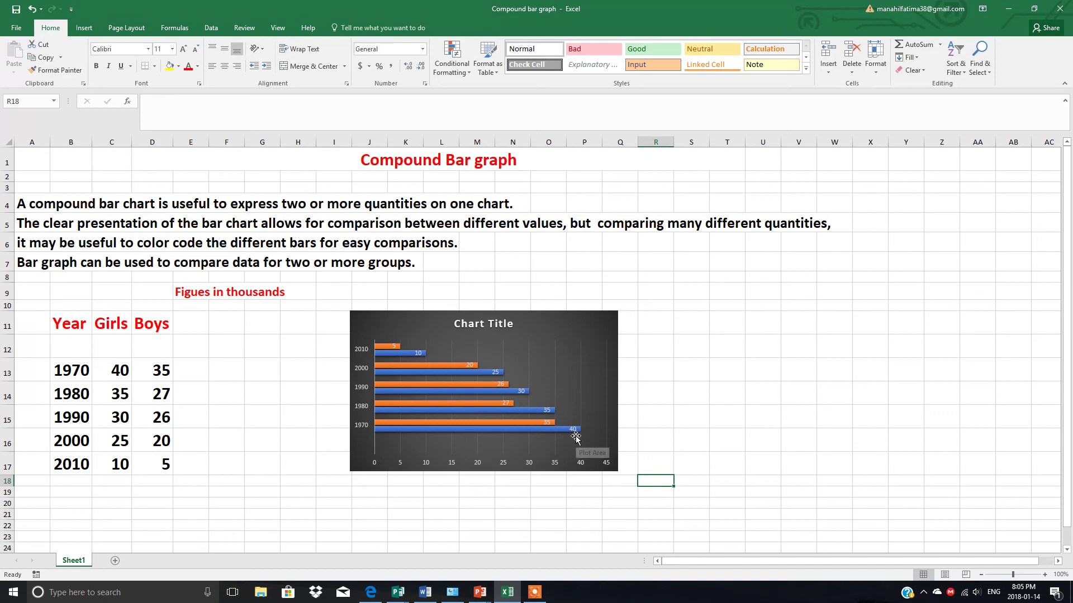
{"action": "left_click", "coordinate": [584, 364]}
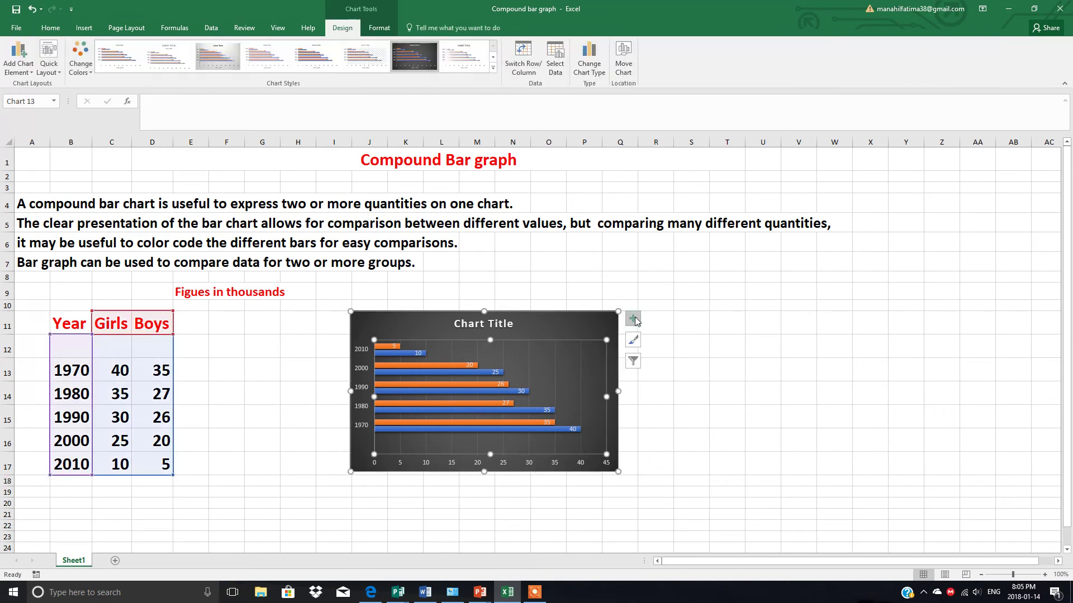
{"action": "left_click", "coordinate": [632, 318]}
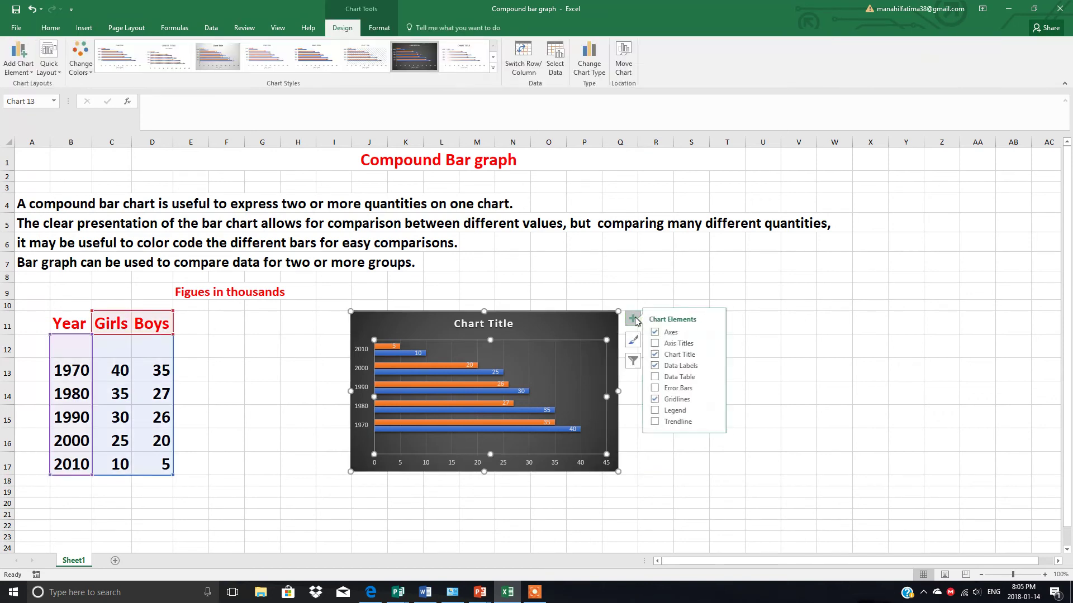
{"action": "left_click", "coordinate": [660, 411]}
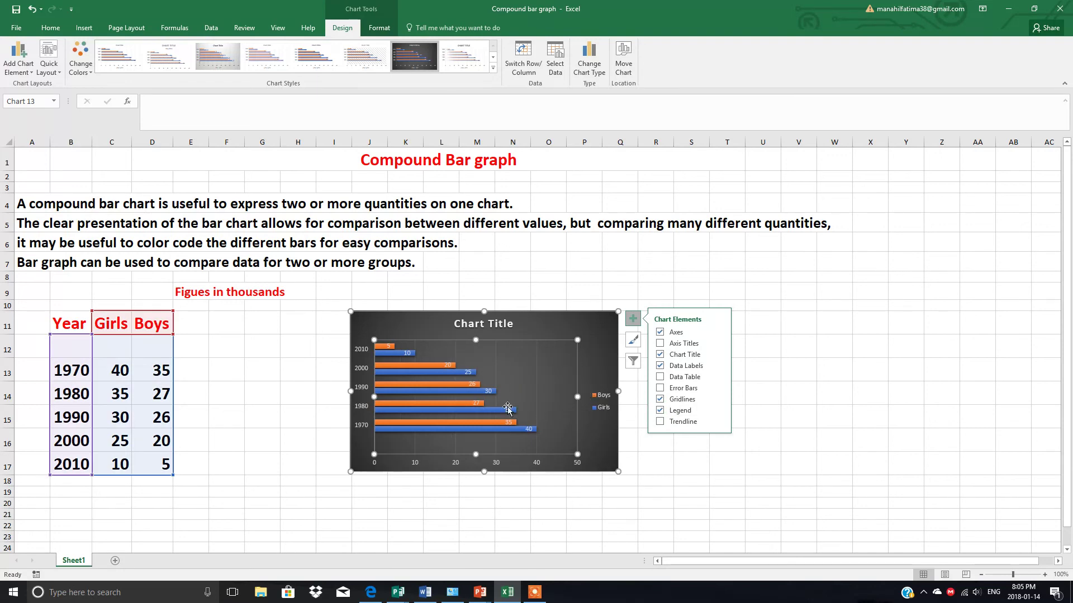
{"action": "left_click", "coordinate": [711, 500]}
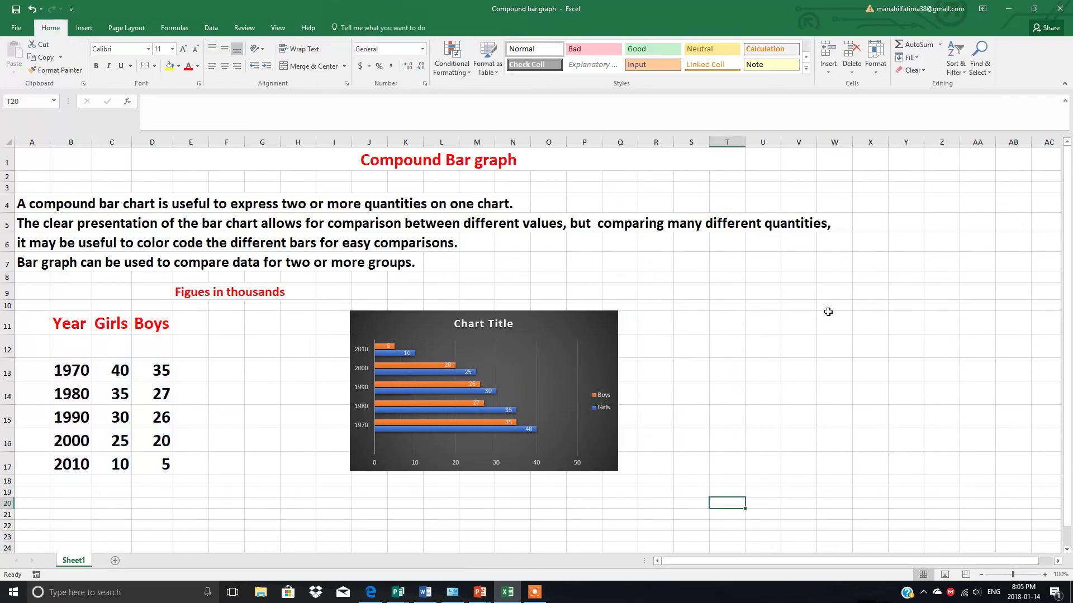